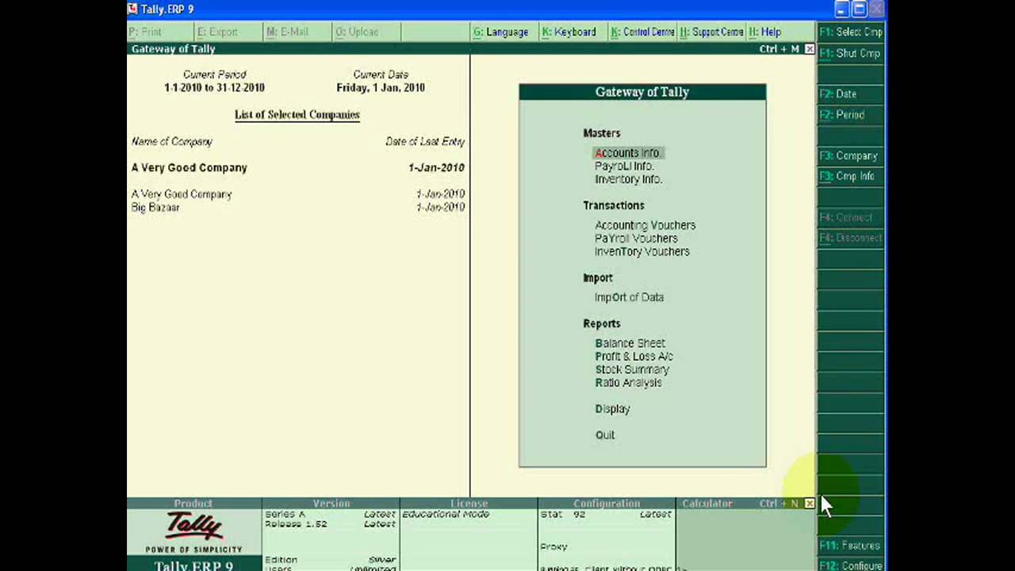
# From the Day Book, open Sales voucher No. 1 (Timber, 8,62,500.00) for alteration.
pyautogui.click(618, 411)
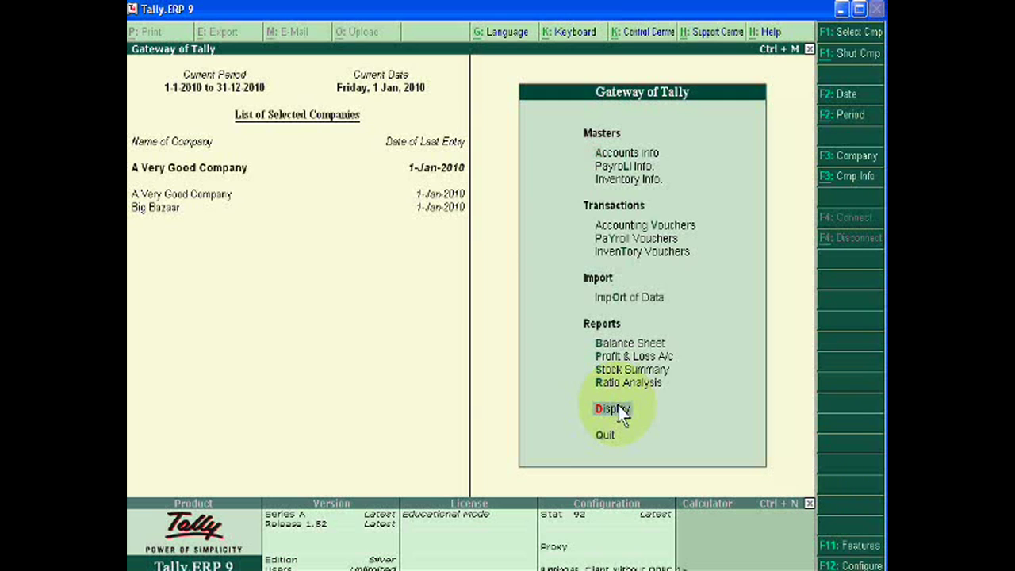
pyautogui.click(618, 411)
pyautogui.press('Down')
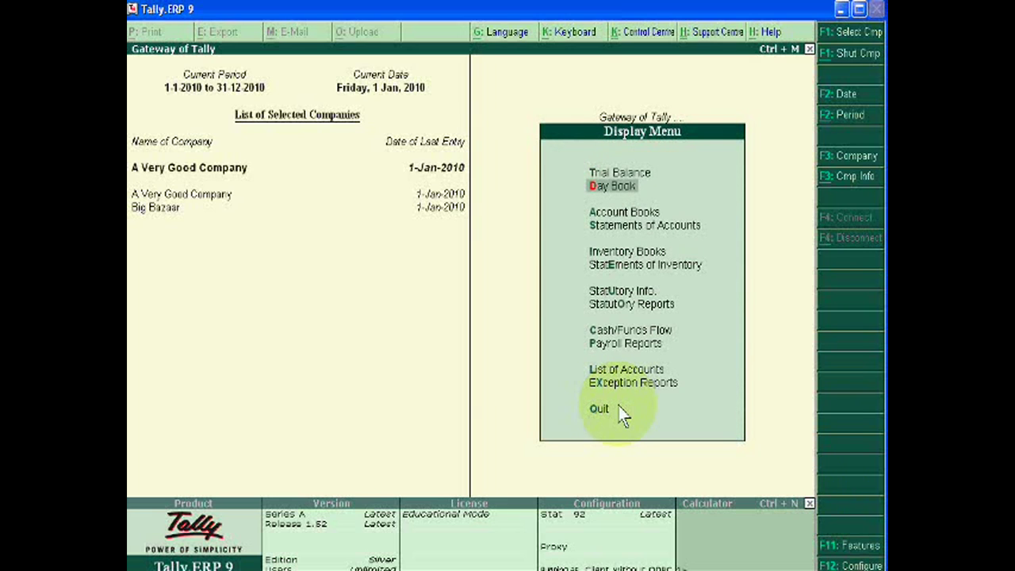
pyautogui.press('Return')
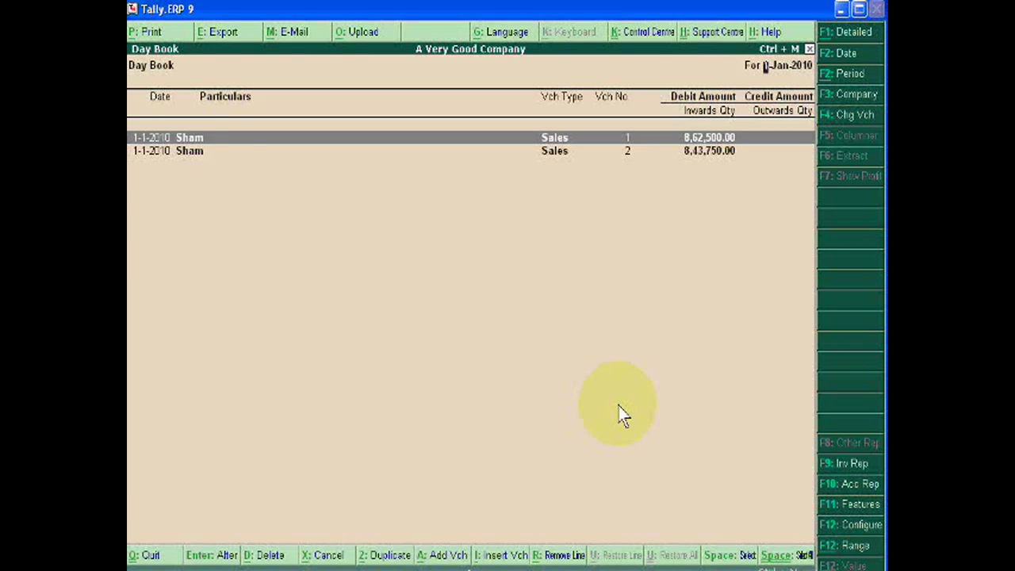
pyautogui.press('Return')
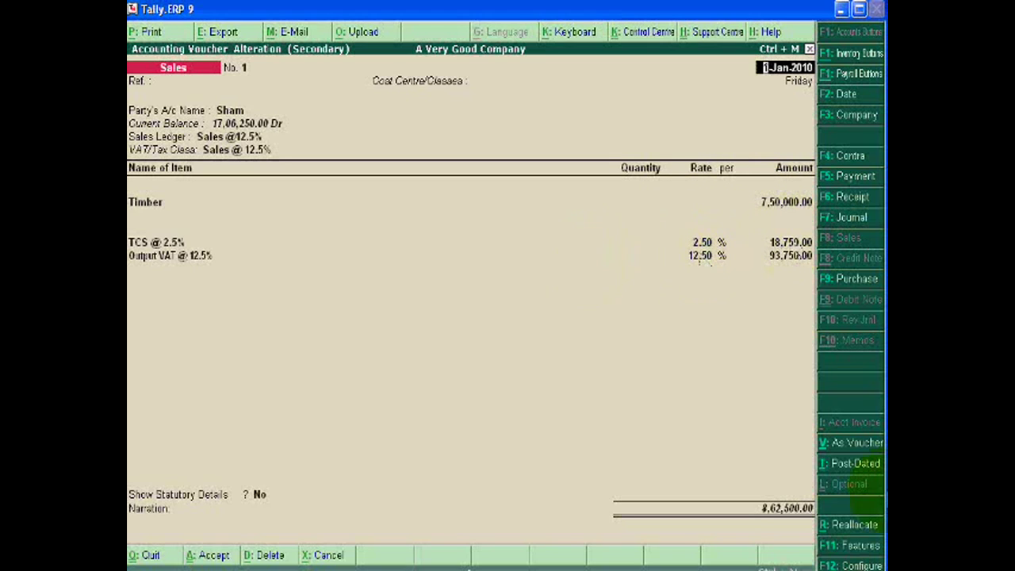
# In F11 Accounting Features, set Use Debit/Credit Notes and Use Invoice mode for Credit Notes to Yes.
pyautogui.click(857, 553)
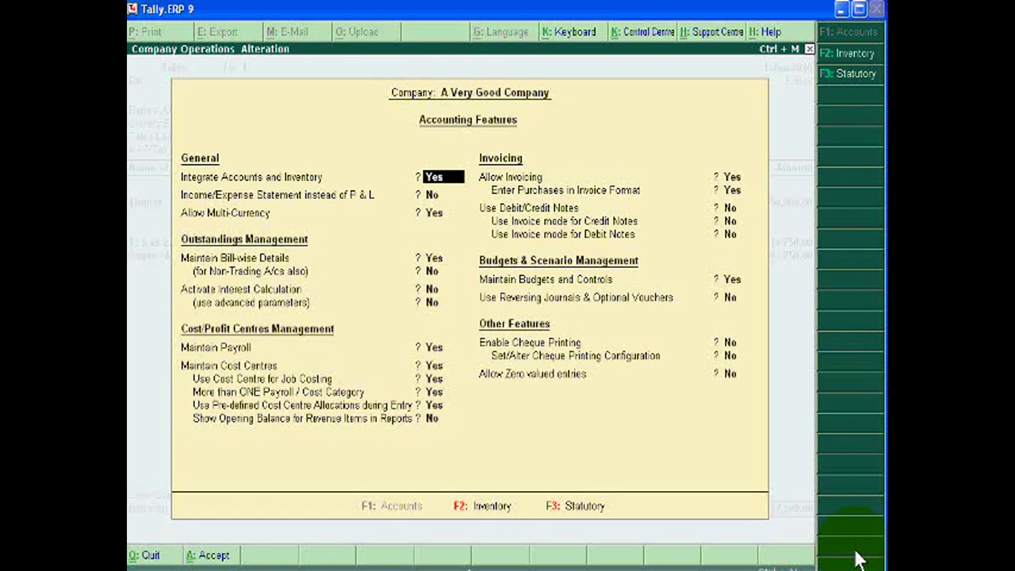
pyautogui.press('Return')
pyautogui.press('Return')
pyautogui.press('Return')
pyautogui.press('Return')
pyautogui.press('Return')
pyautogui.press('Return')
pyautogui.press('Return')
pyautogui.press('Return')
pyautogui.press('Return')
pyautogui.press('Return')
pyautogui.press('Return')
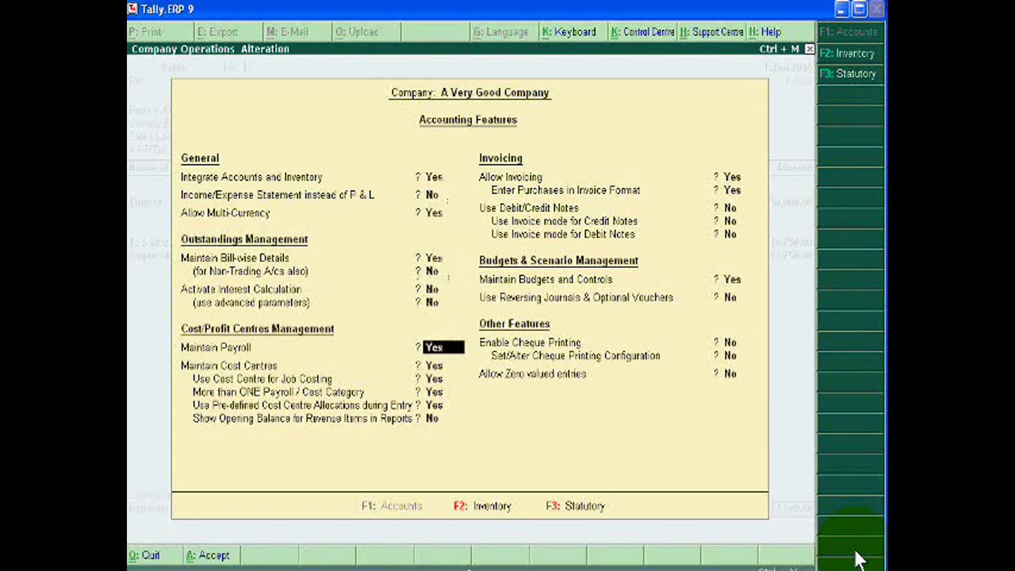
pyautogui.press('Return')
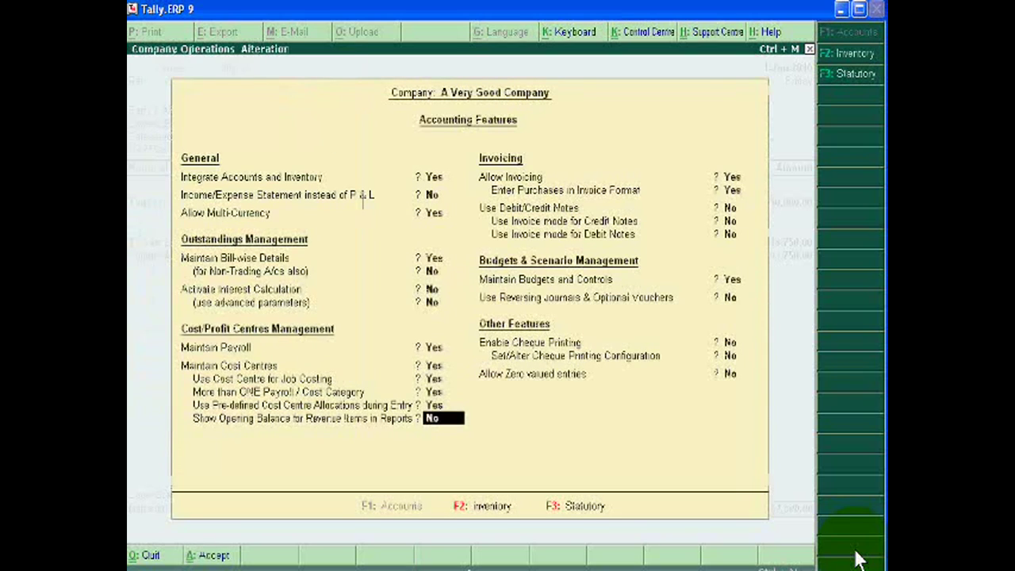
pyautogui.press('Return')
pyautogui.press('Return')
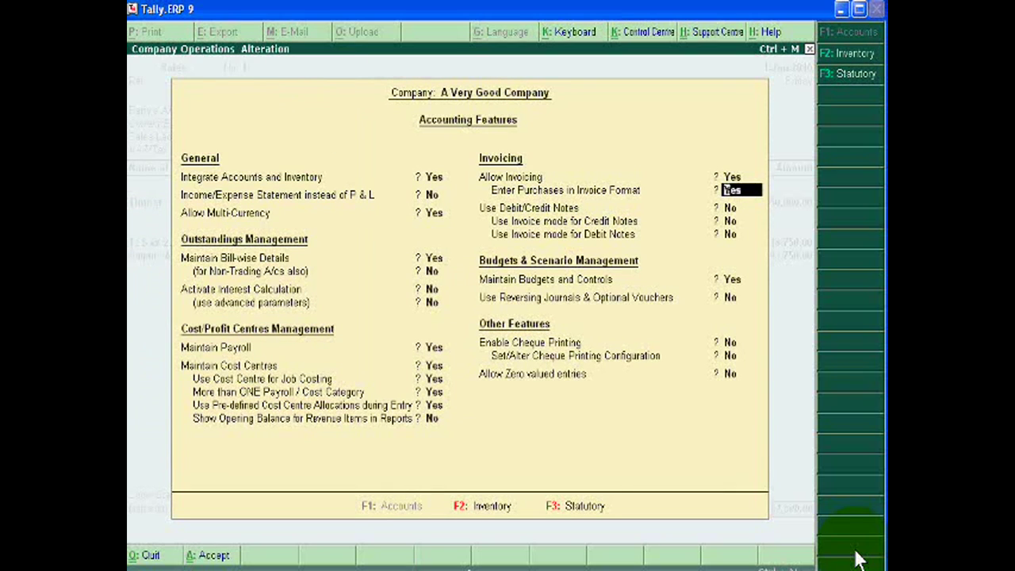
pyautogui.press('Return')
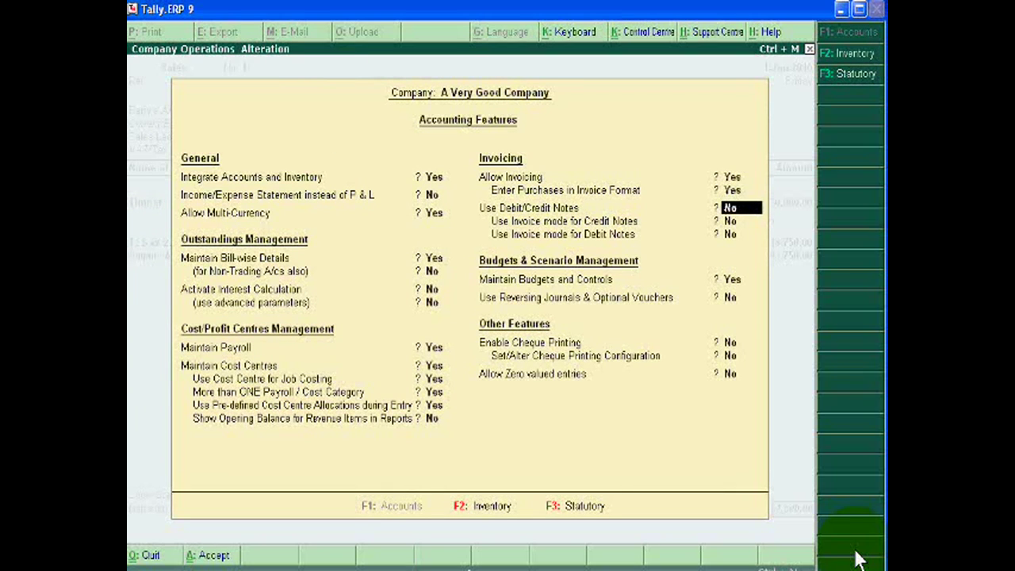
pyautogui.write('y')
pyautogui.press('Return')
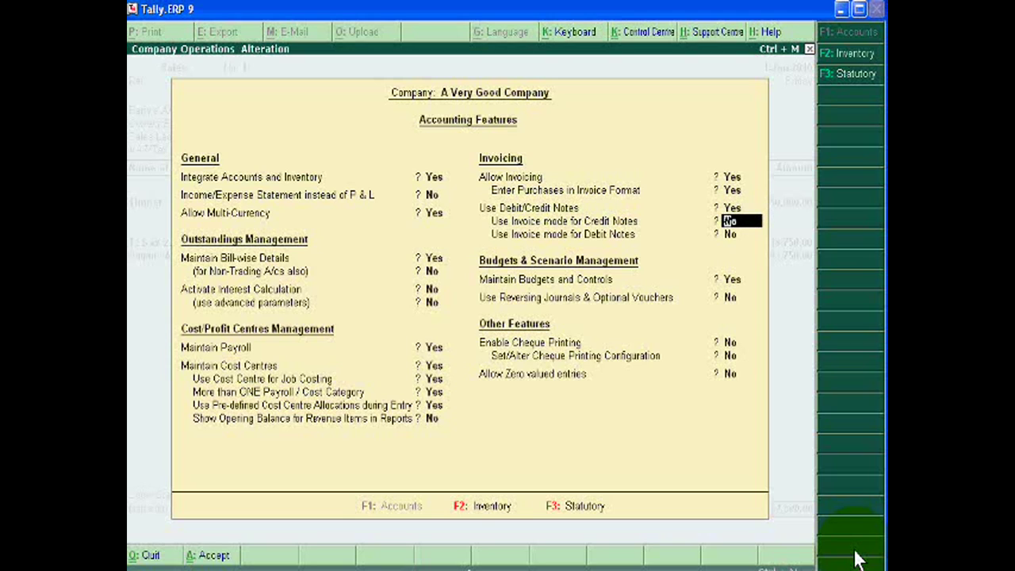
pyautogui.write('y')
pyautogui.press('Return')
pyautogui.press('Return')
pyautogui.press('Return')
pyautogui.press('Return')
pyautogui.press('Return')
pyautogui.press('Return')
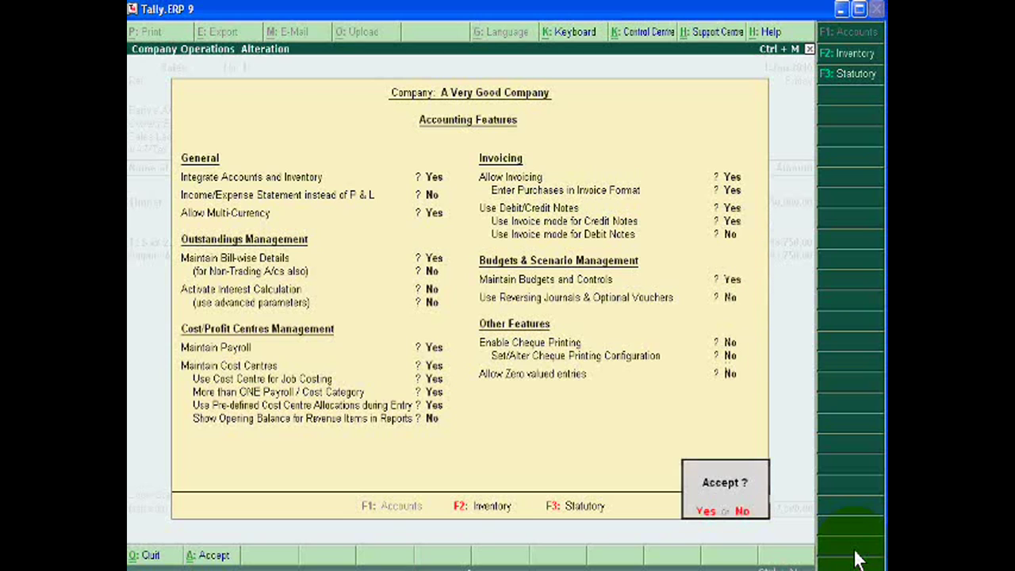
pyautogui.press('Return')
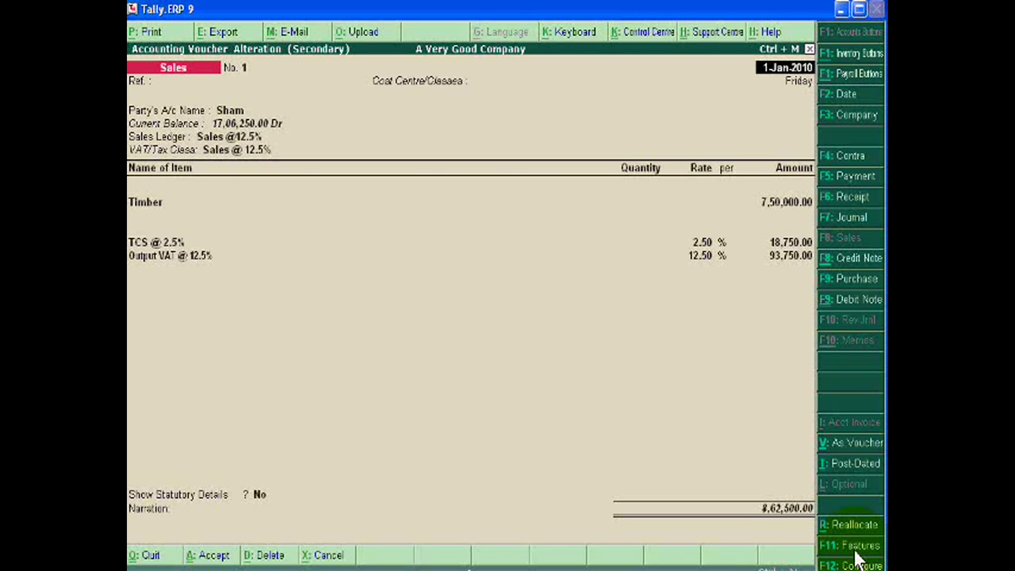
# Convert the voucher to a Credit Note and change the Timber amount from 7,50,000 to 5,00,000.
pyautogui.click(847, 258)
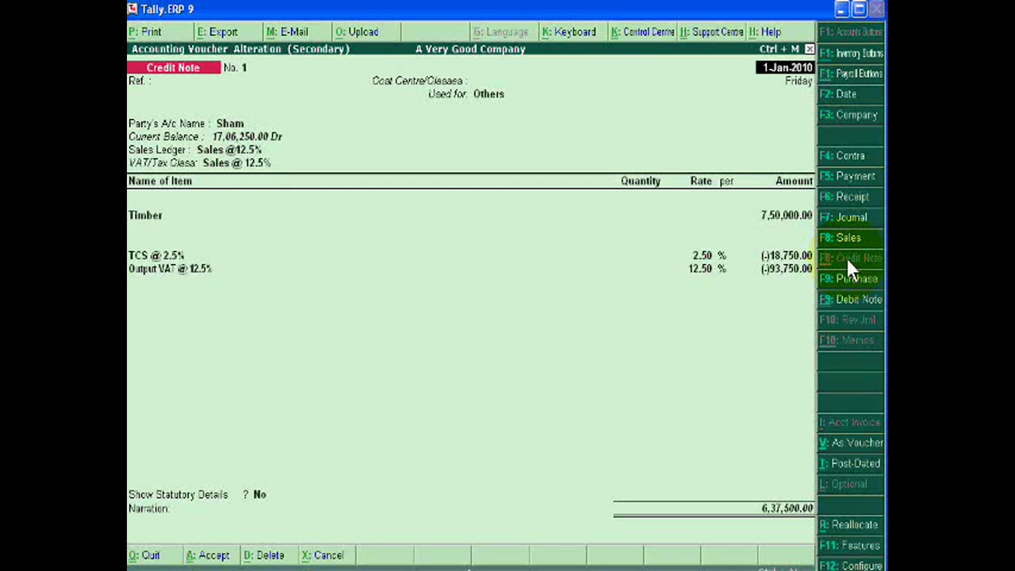
pyautogui.press('Return')
pyautogui.press('Return')
pyautogui.press('Return')
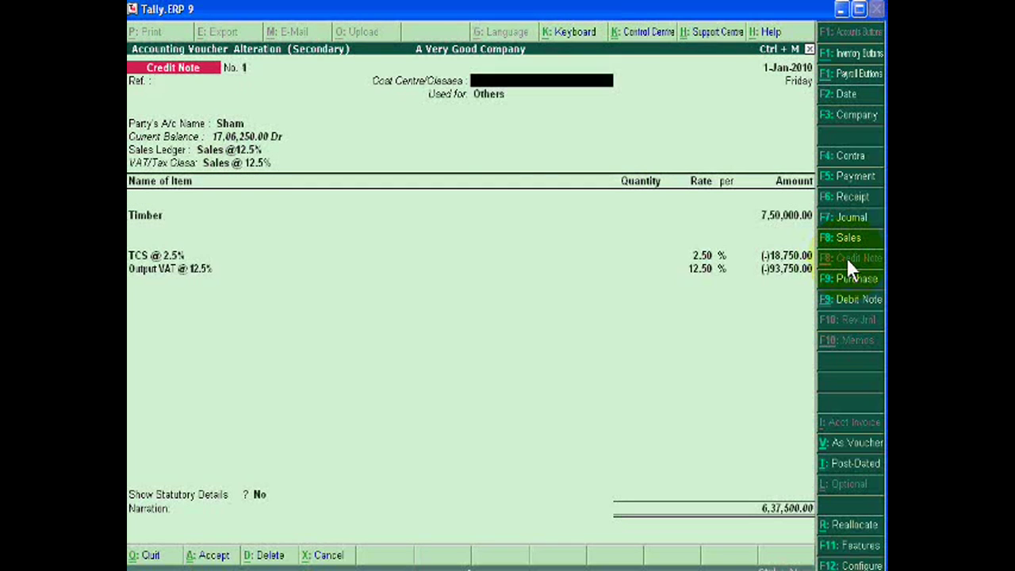
pyautogui.press('Return')
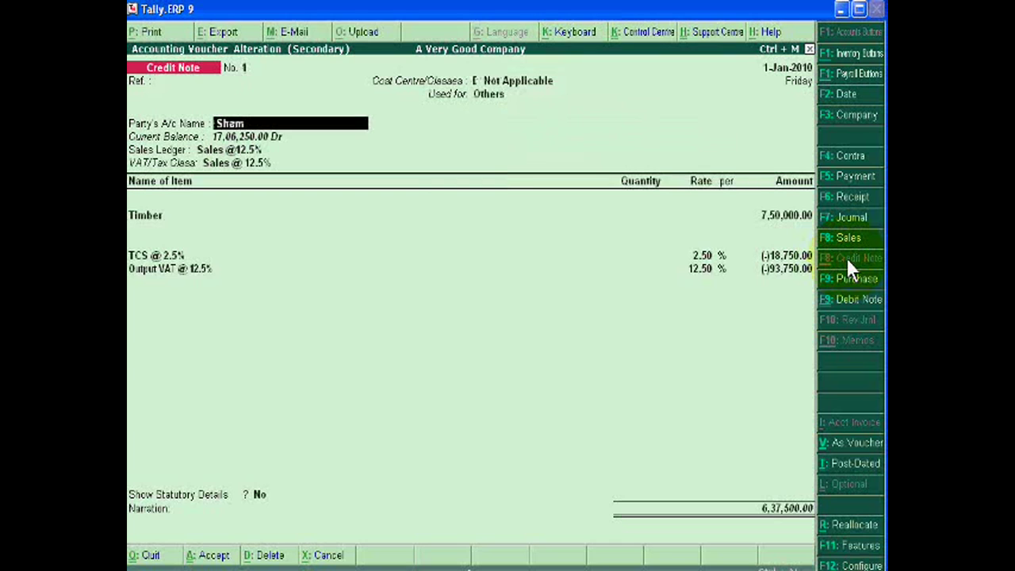
pyautogui.press('Return')
pyautogui.press('Return')
pyautogui.press('Return')
pyautogui.press('Return')
pyautogui.press('Return')
pyautogui.press('Return')
pyautogui.press('Return')
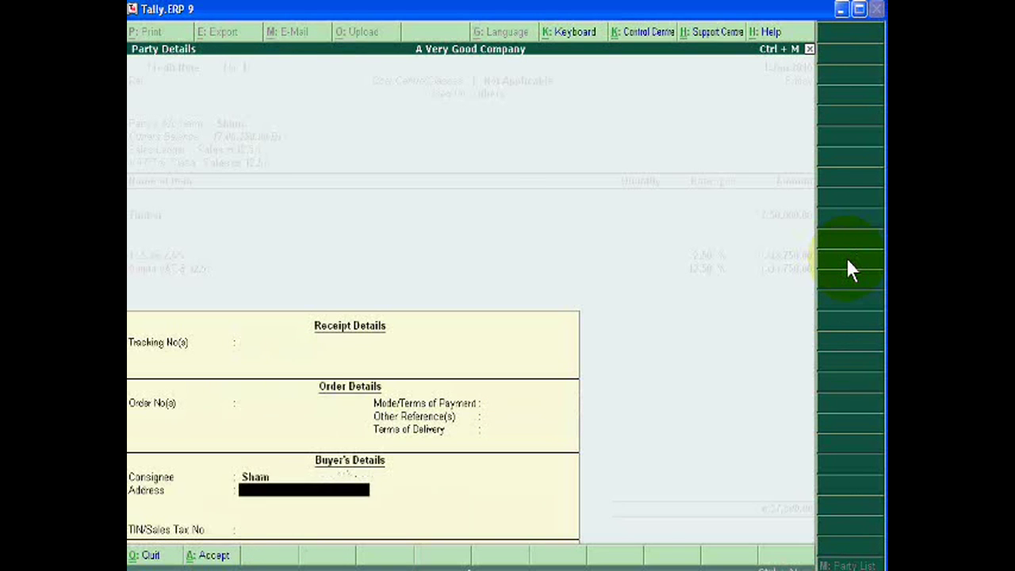
pyautogui.press('Return')
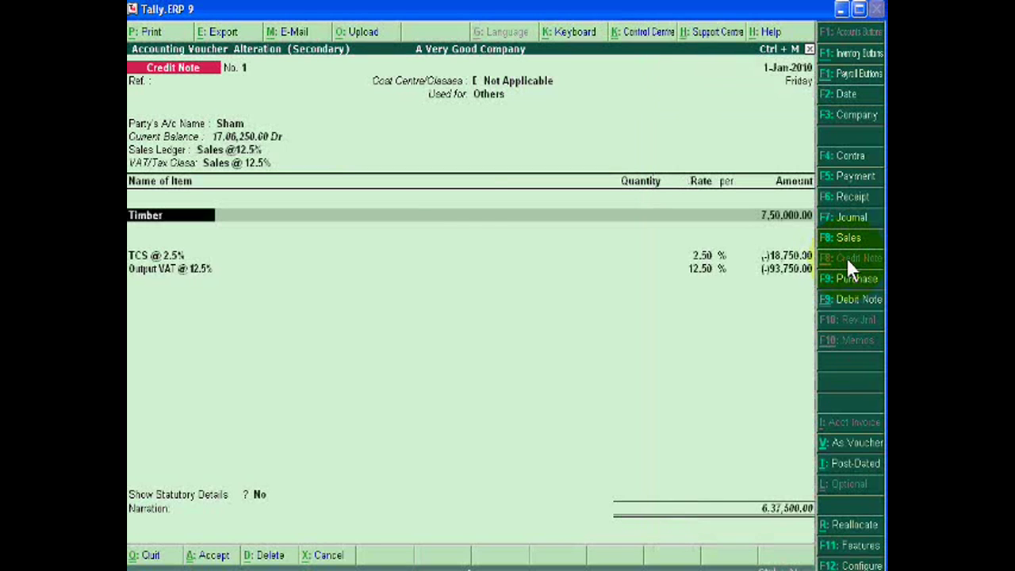
pyautogui.press('Return')
pyautogui.press('Return')
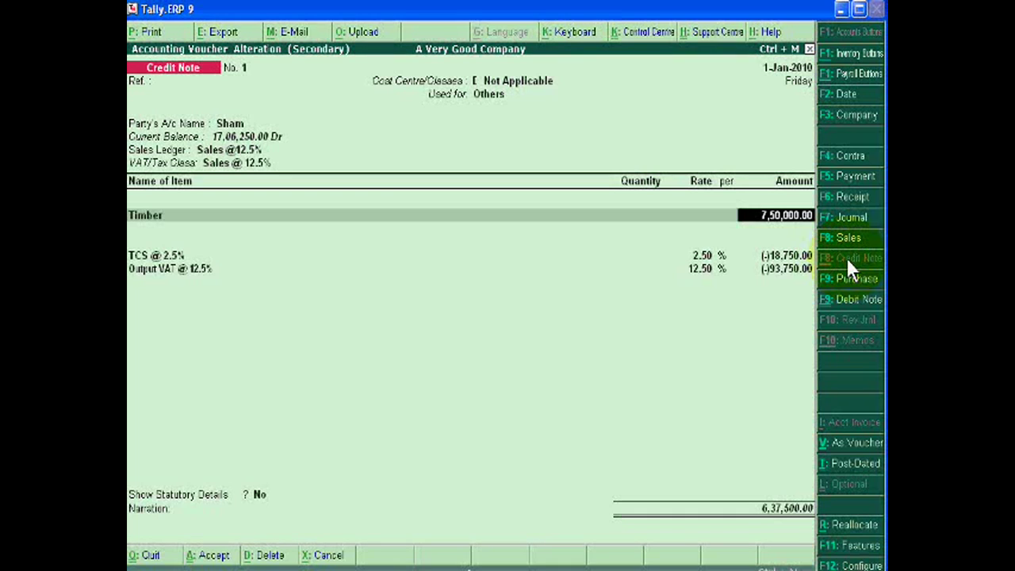
pyautogui.write('5,00,00')
pyautogui.write('0')
# Accept Timber 5,00,000, TCS 12,500 and Output VAT 62,500, bringing the total to 5,75,000.
pyautogui.press('Return')
pyautogui.press('Return')
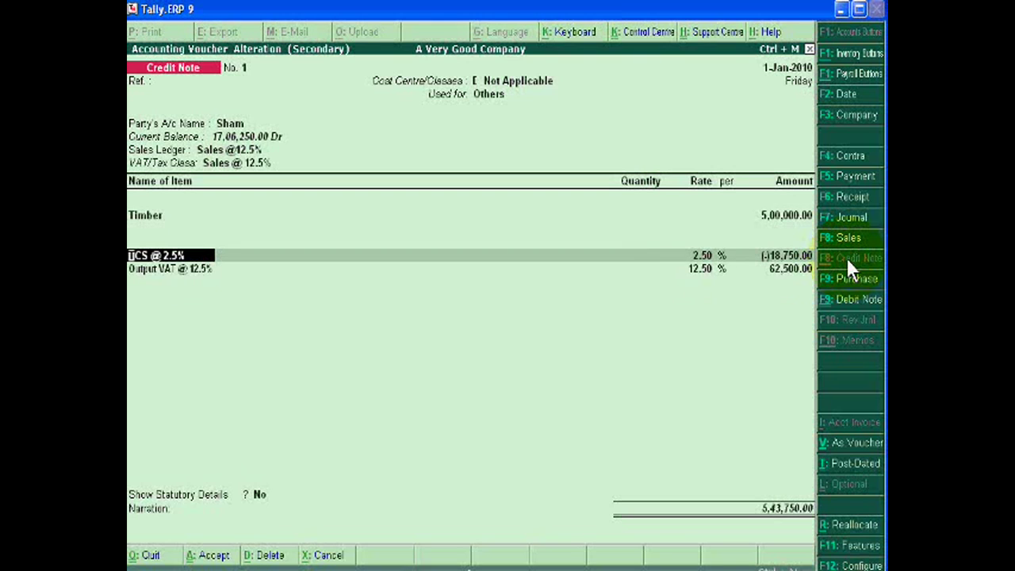
pyautogui.press('Return')
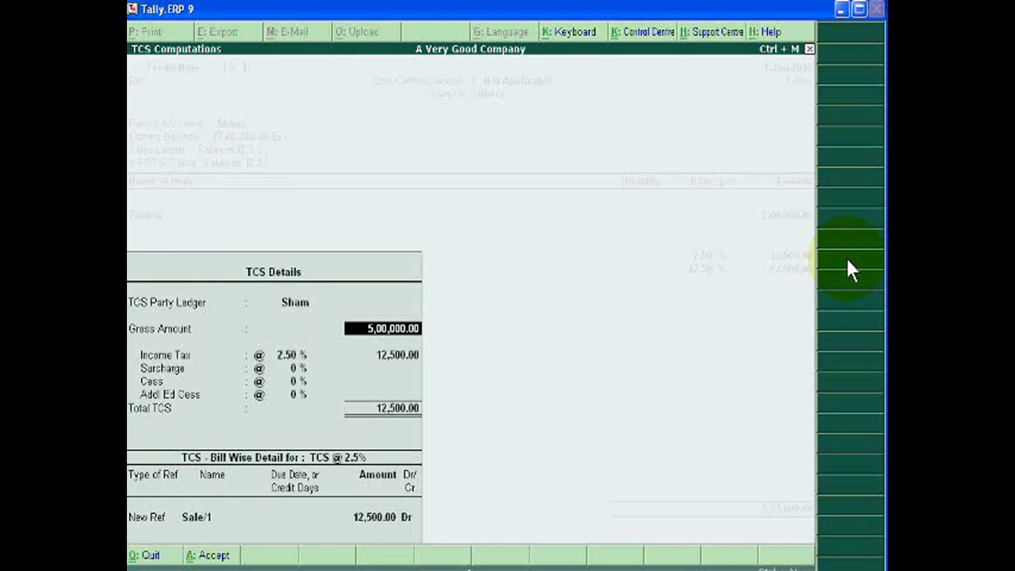
pyautogui.press('Return')
pyautogui.press('Return')
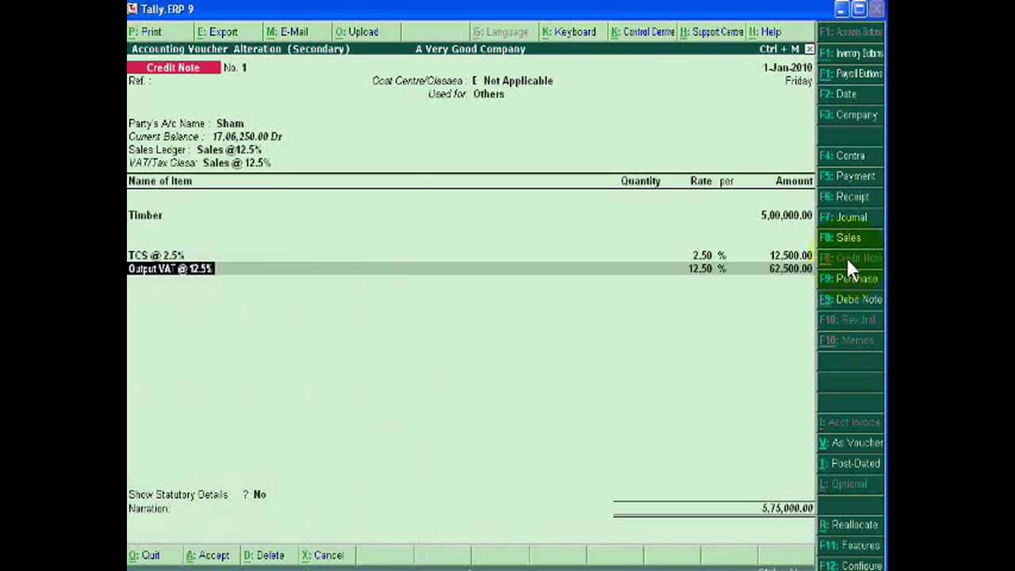
pyautogui.press('Return')
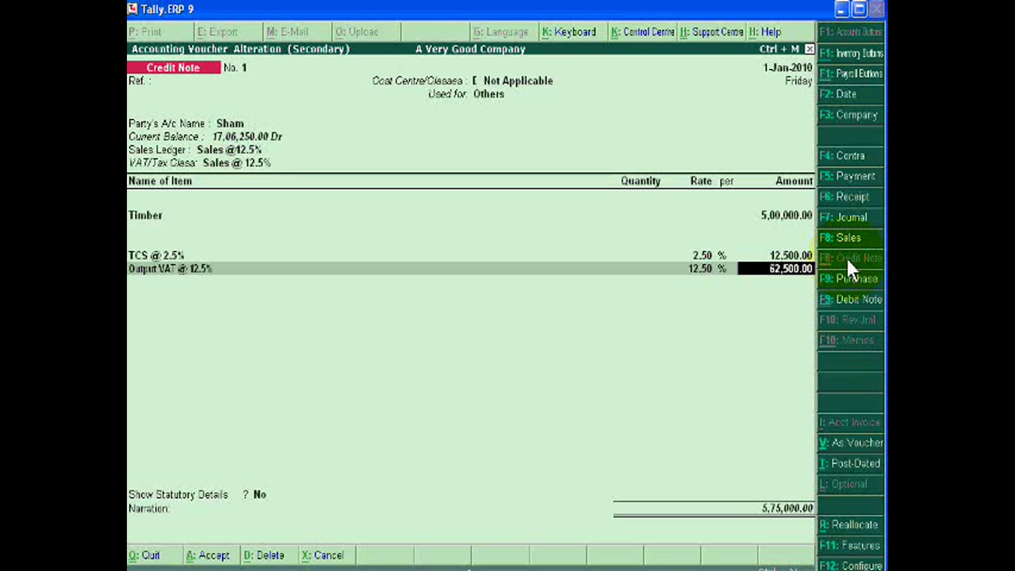
pyautogui.press('Return')
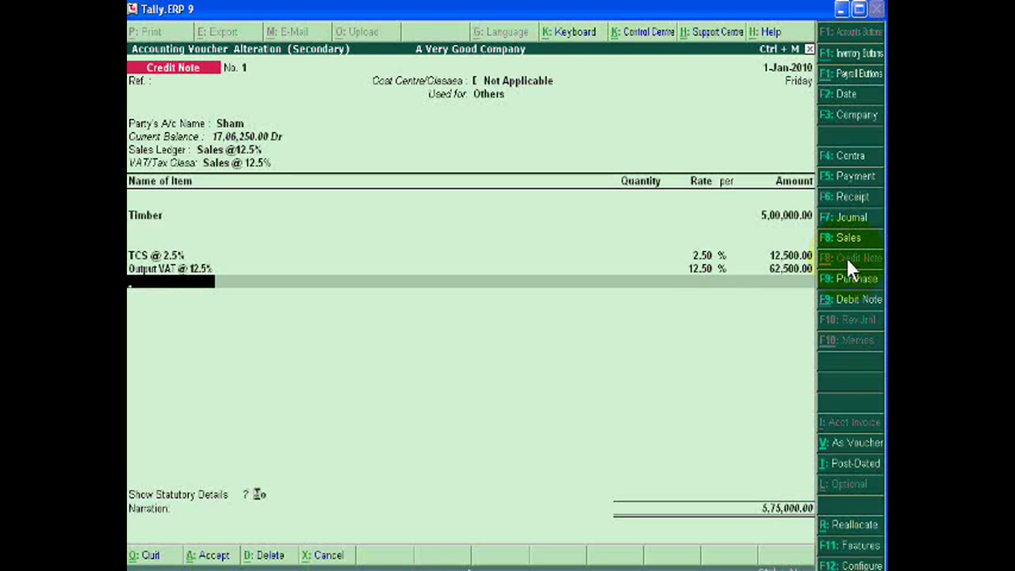
pyautogui.press('Return')
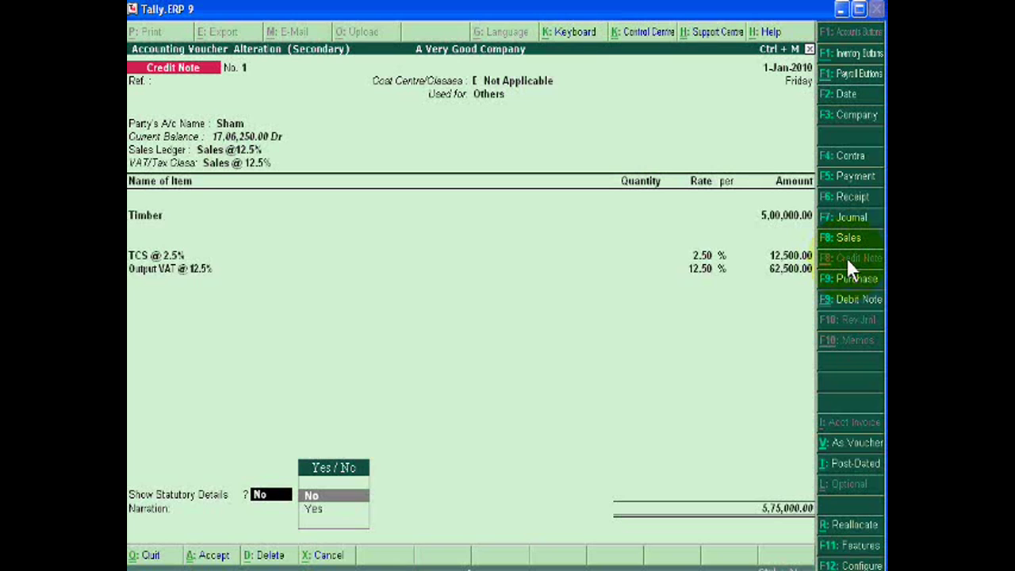
pyautogui.press('BackSpace')
pyautogui.press('BackSpace')
pyautogui.press('BackSpace')
pyautogui.press('BackSpace')
pyautogui.press('BackSpace')
pyautogui.press('BackSpace')
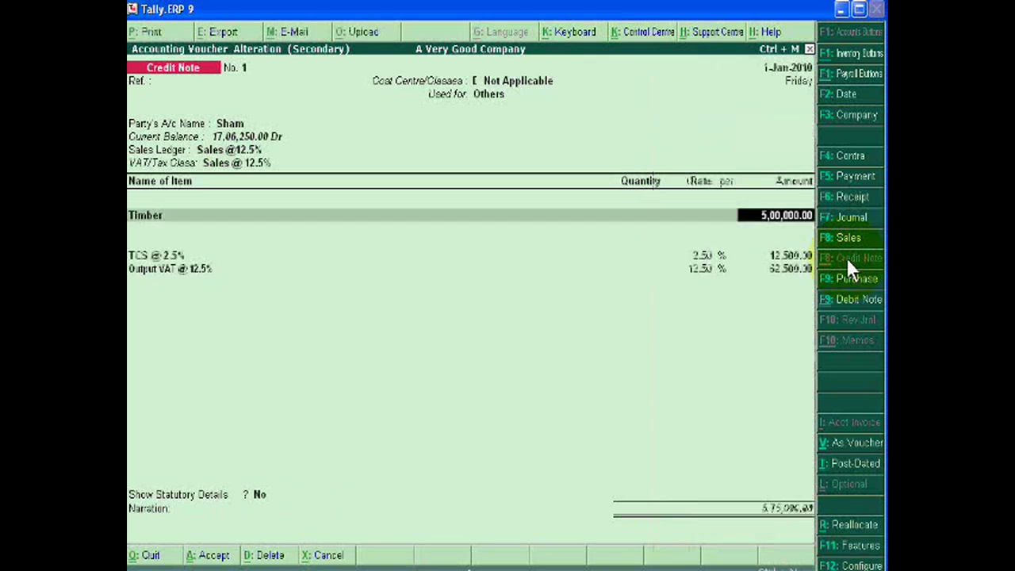
# Set the credit note's VAT usage to Goods Sold Returned.
pyautogui.press('BackSpace')
pyautogui.press('BackSpace')
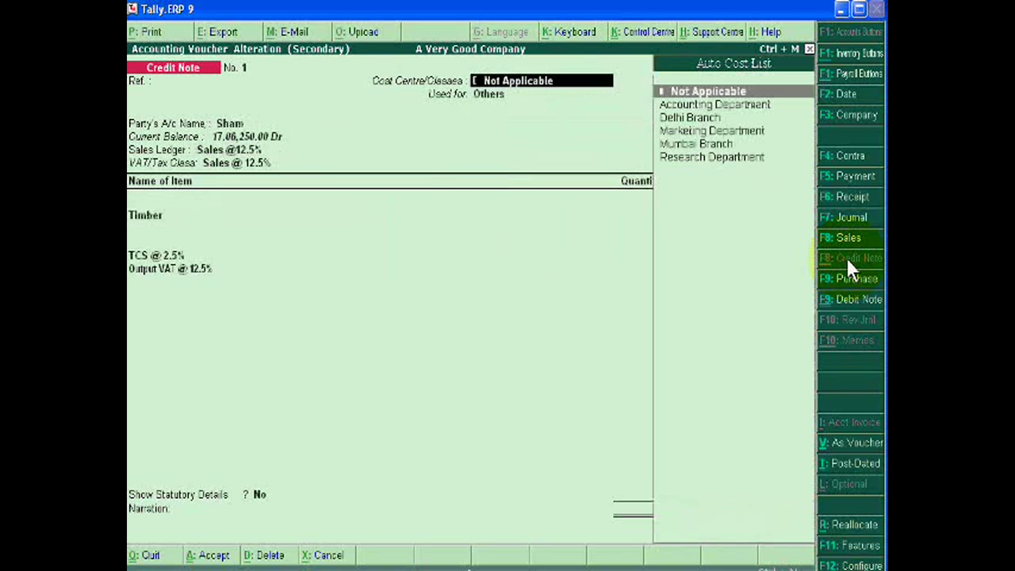
pyautogui.press('Return')
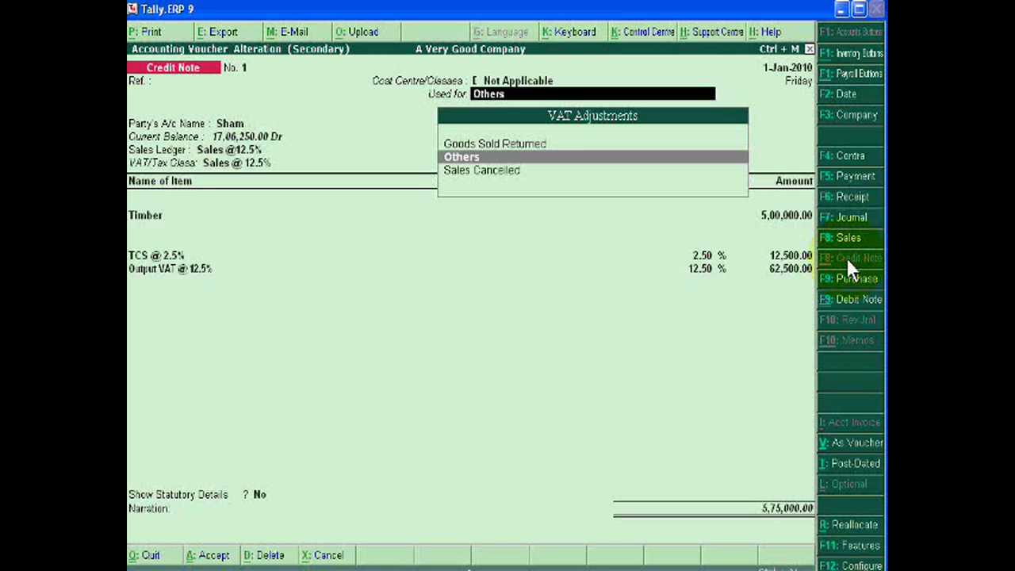
pyautogui.press('Up')
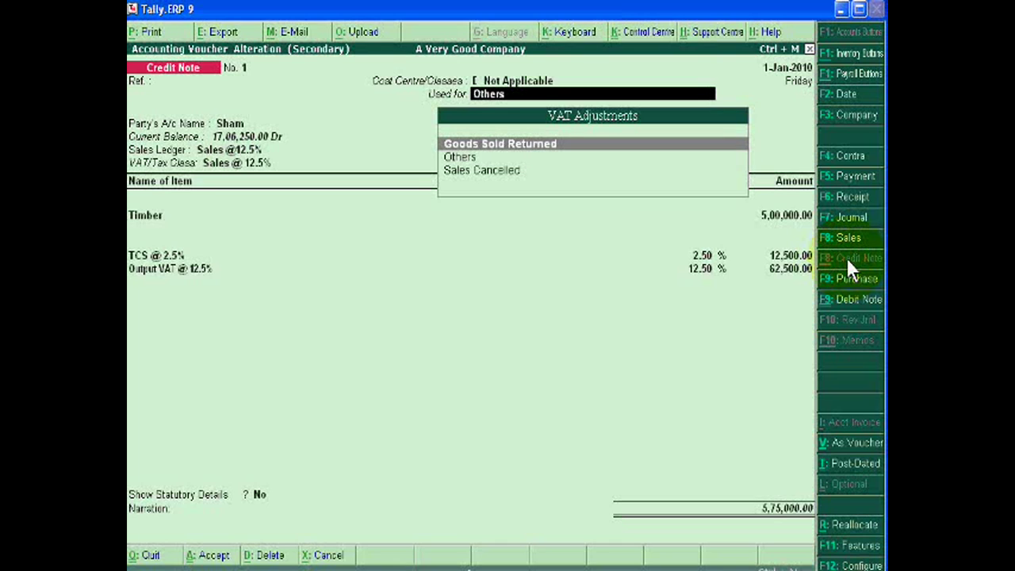
pyautogui.press('Return')
# Confirm the party, Timber and TCS details, then save the credit note.
pyautogui.press('Return')
pyautogui.press('Return')
pyautogui.press('Return')
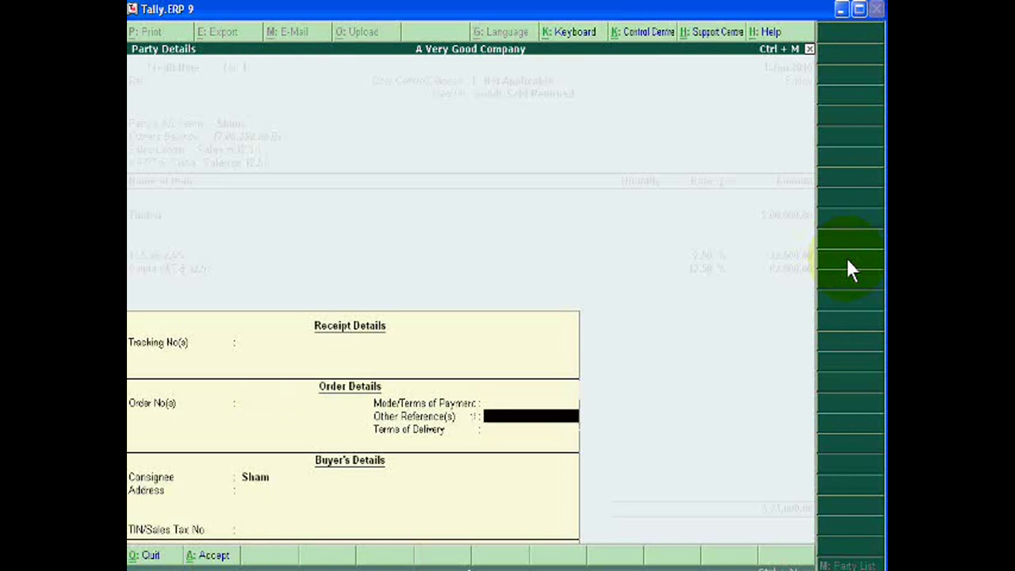
pyautogui.press('Return')
pyautogui.press('Return')
pyautogui.press('Return')
pyautogui.press('Return')
pyautogui.press('Return')
pyautogui.press('Return')
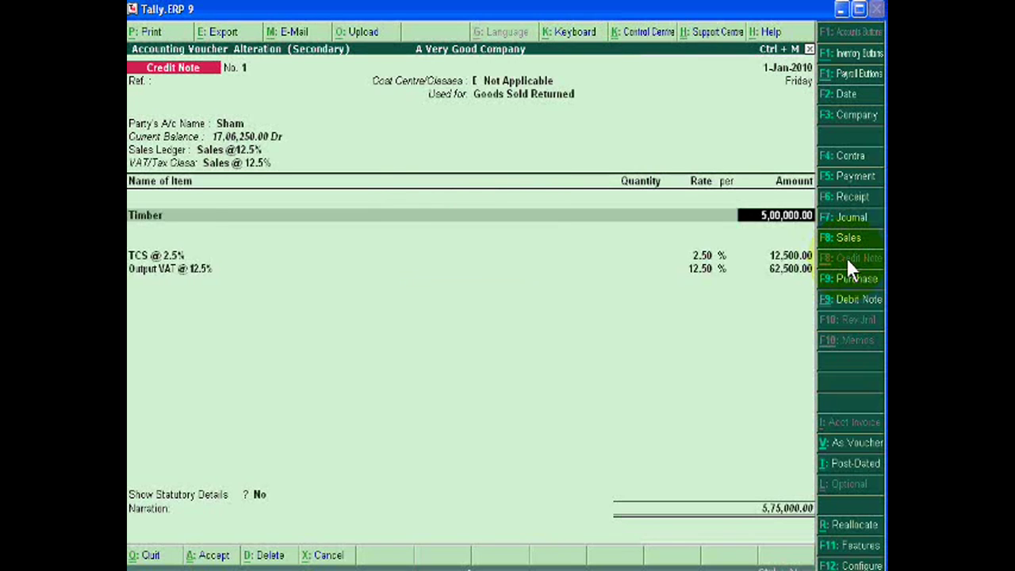
pyautogui.press('Return')
pyautogui.press('Return')
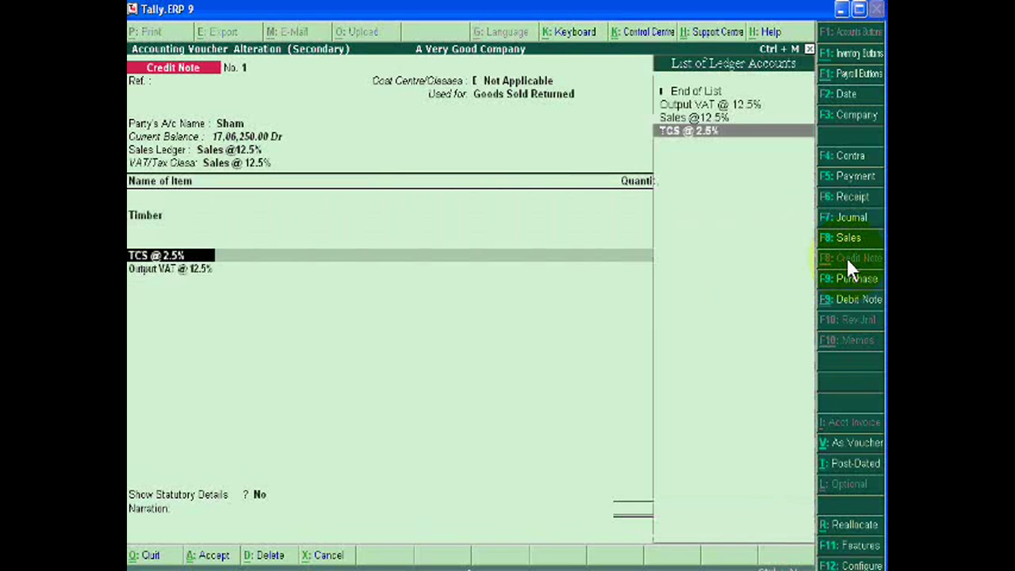
pyautogui.press('Return')
pyautogui.press('Return')
pyautogui.press('Return')
pyautogui.press('Return')
pyautogui.press('Return')
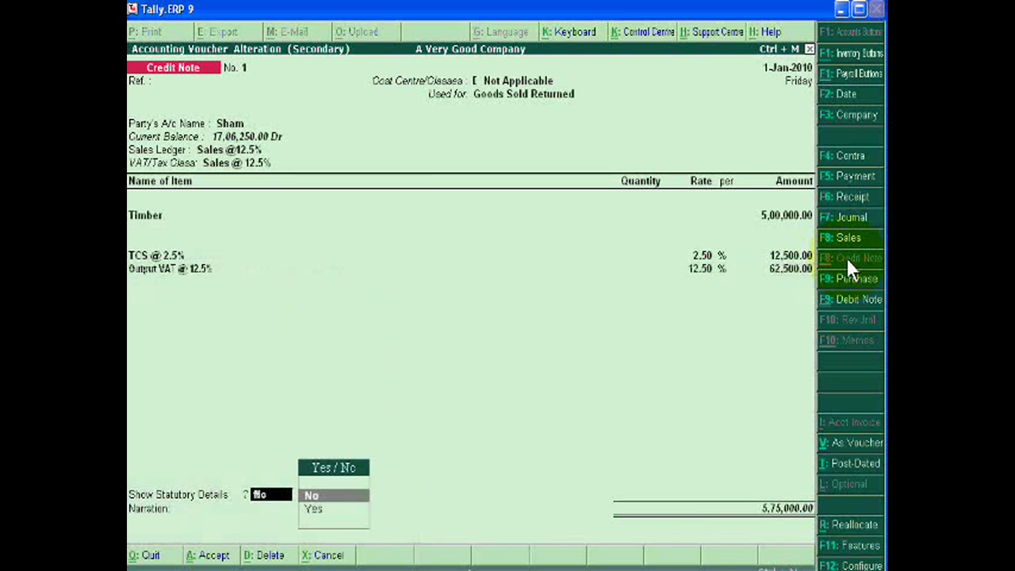
pyautogui.press('Return')
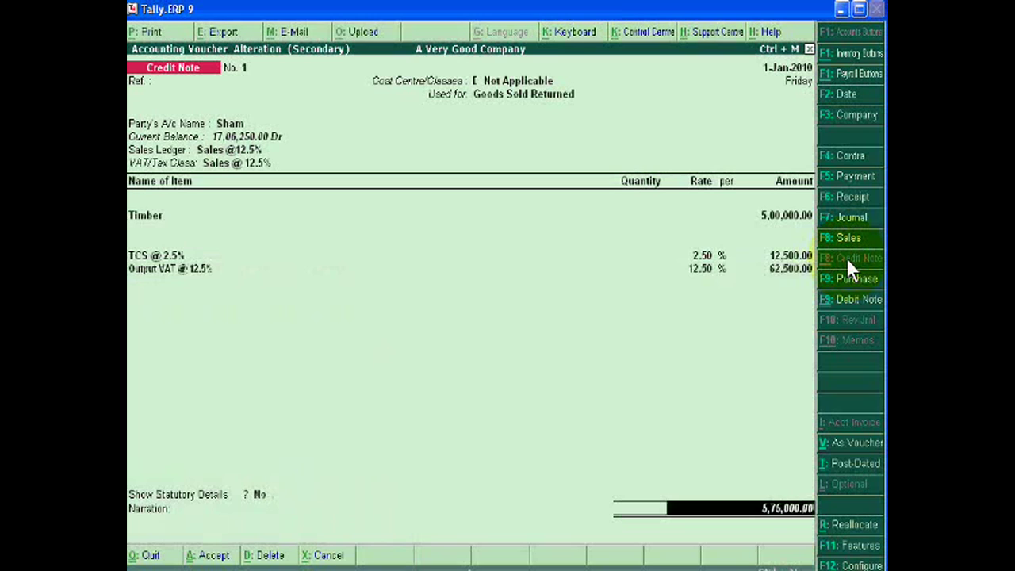
pyautogui.press('Return')
pyautogui.press('Return')
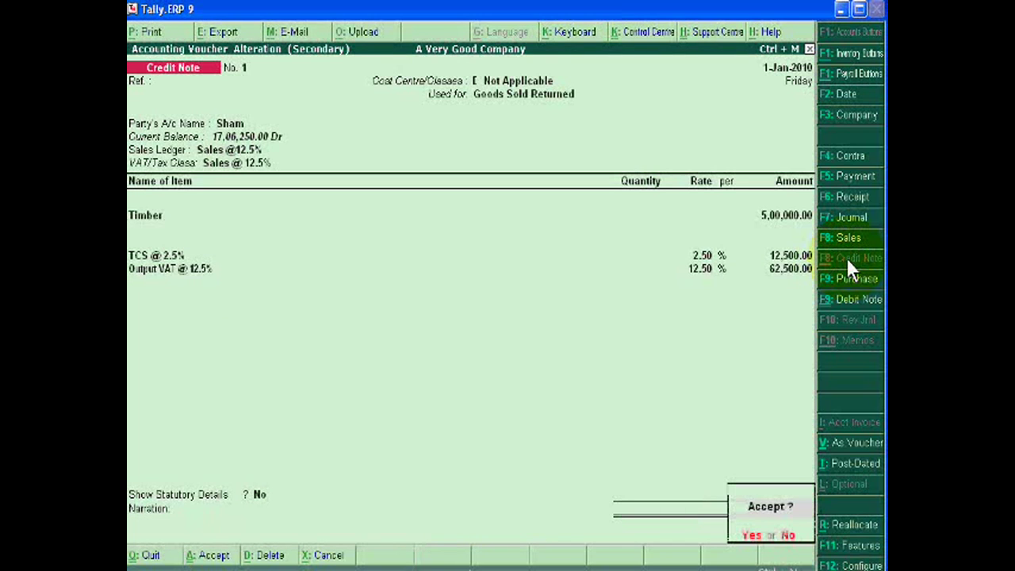
pyautogui.press('Return')
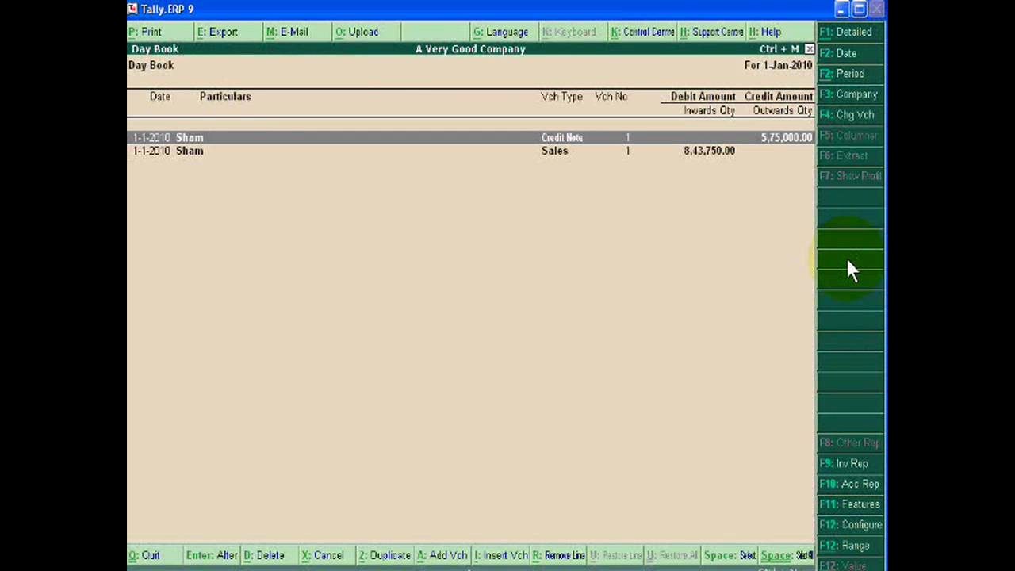